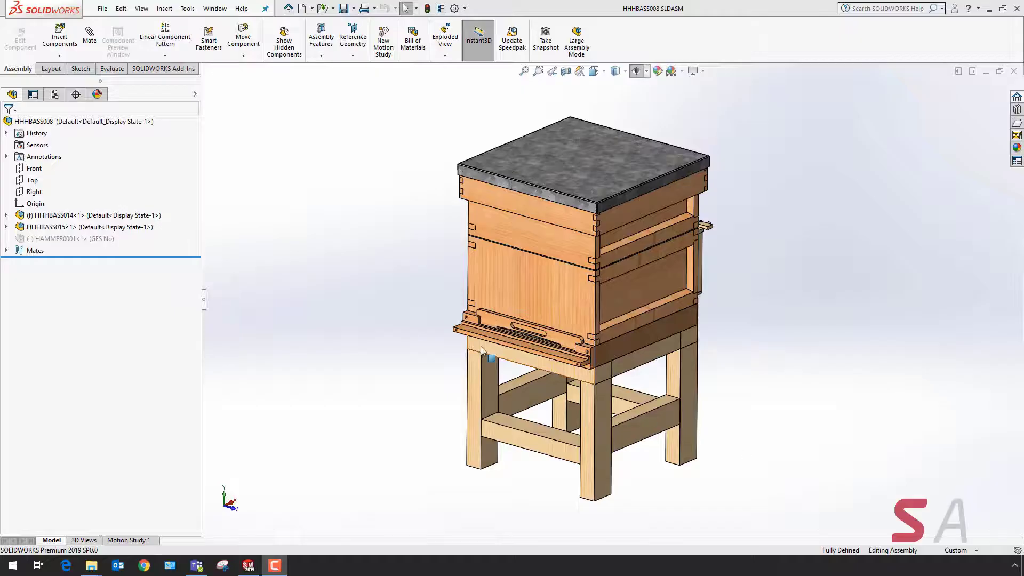
Select the landing board's top face in the beehive assembly.
click(476, 338)
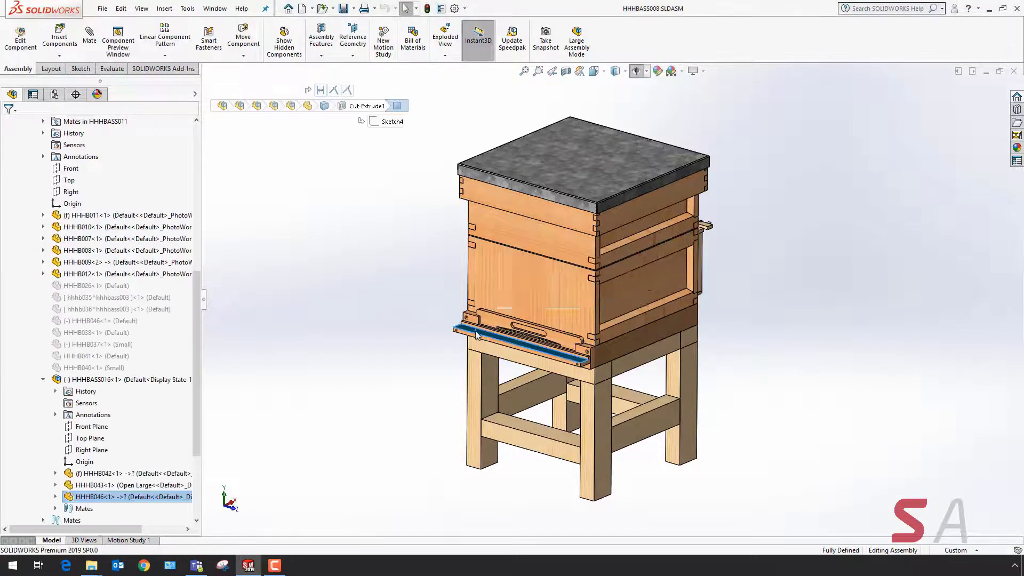
scroll(469, 339, down, 3)
scroll(594, 349, down, 2)
click(359, 337)
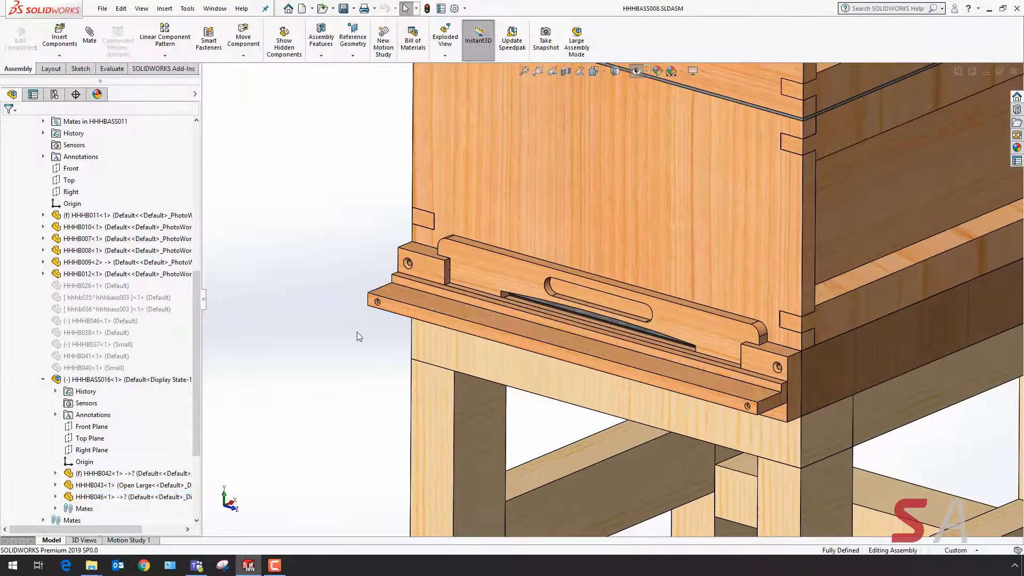
click(756, 393)
middle_drag(756, 392, 472, 276)
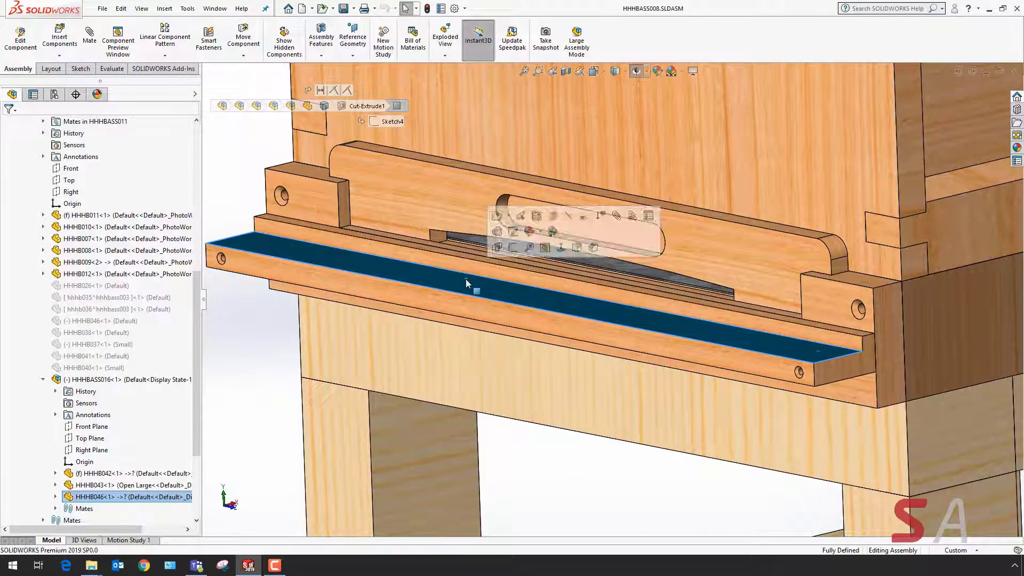
click(266, 327)
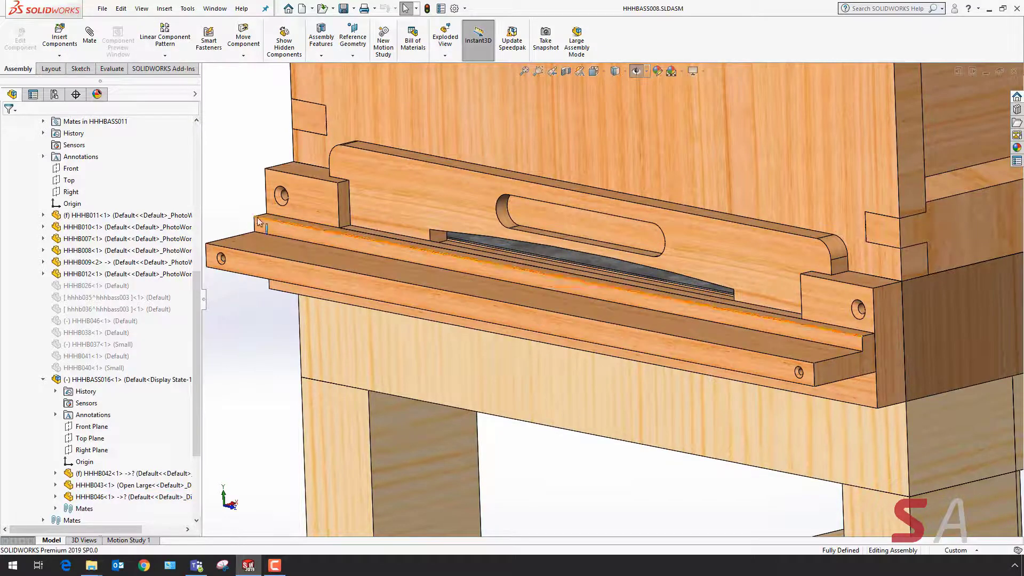
click(260, 242)
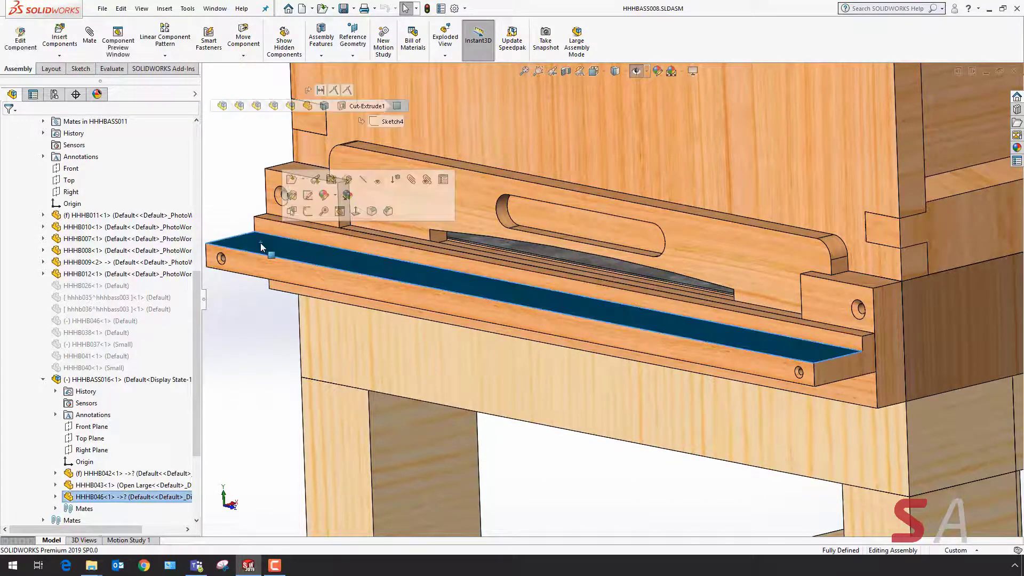
Open landing board part HHHB046 and display Sketch4 of Cut-Extrude1 with its 35 and 8 dimensions.
click(289, 182)
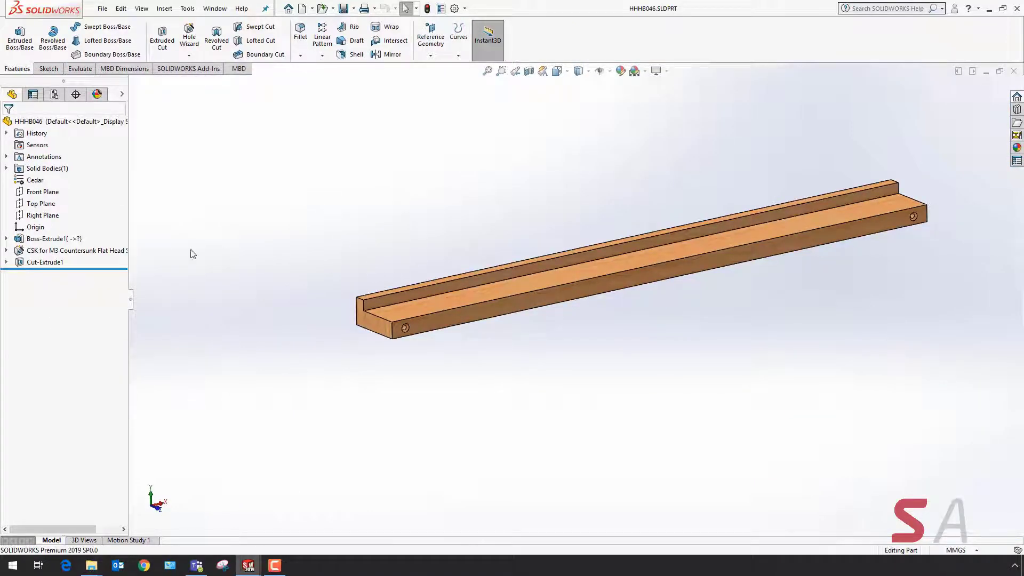
click(45, 262)
middle_drag(274, 297, 305, 304)
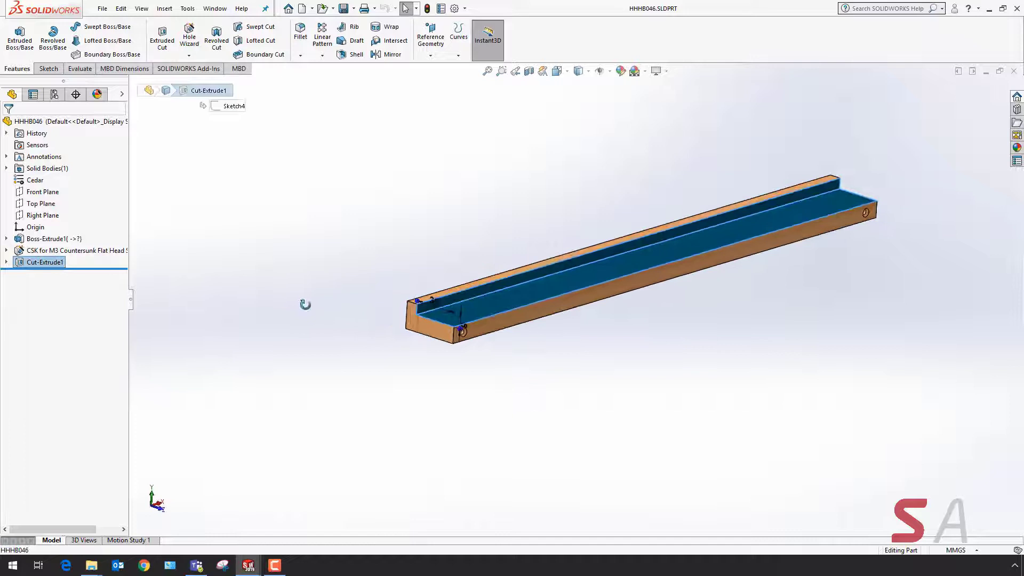
scroll(443, 330, down, 3)
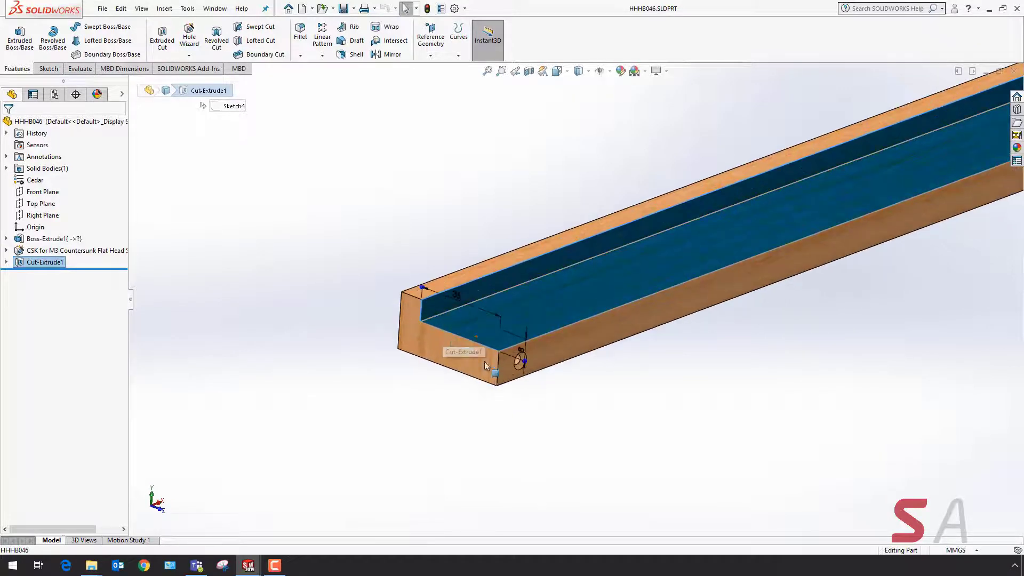
scroll(484, 365, down, 2)
click(396, 371)
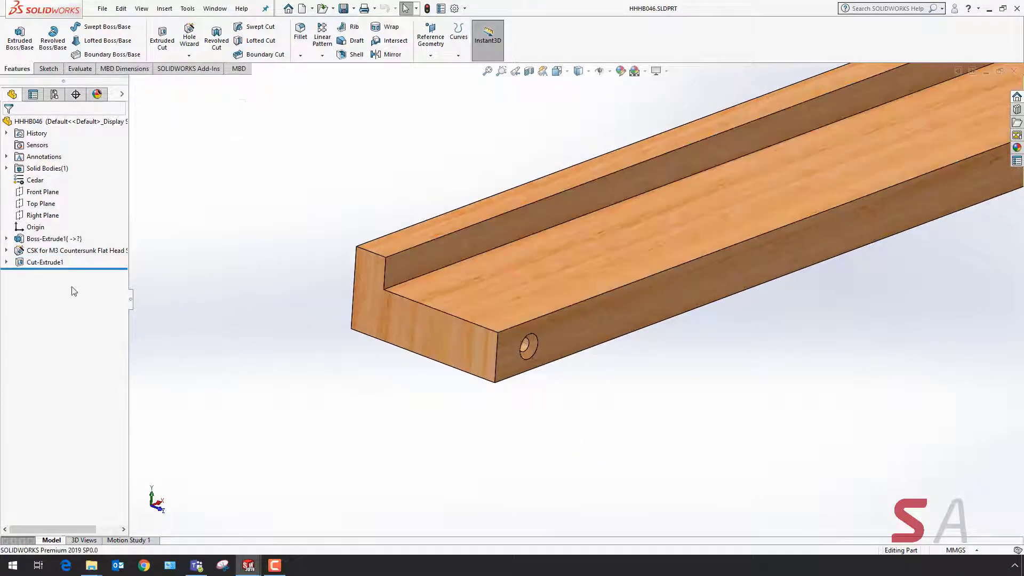
click(6, 262)
click(48, 274)
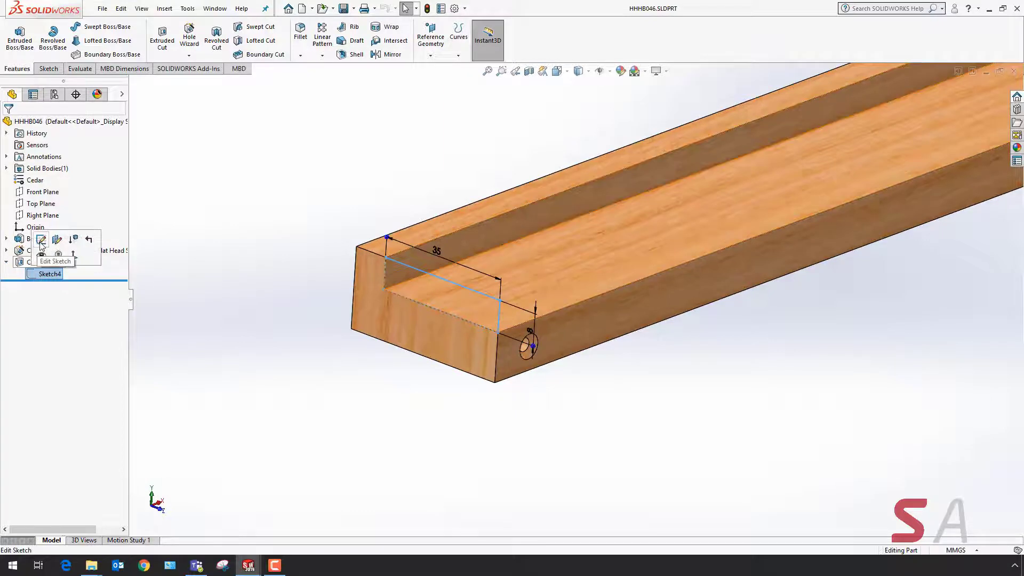
Edit Sketch4 and draw a diagonal line from the rectangle's top-left to bottom-right corner.
click(41, 241)
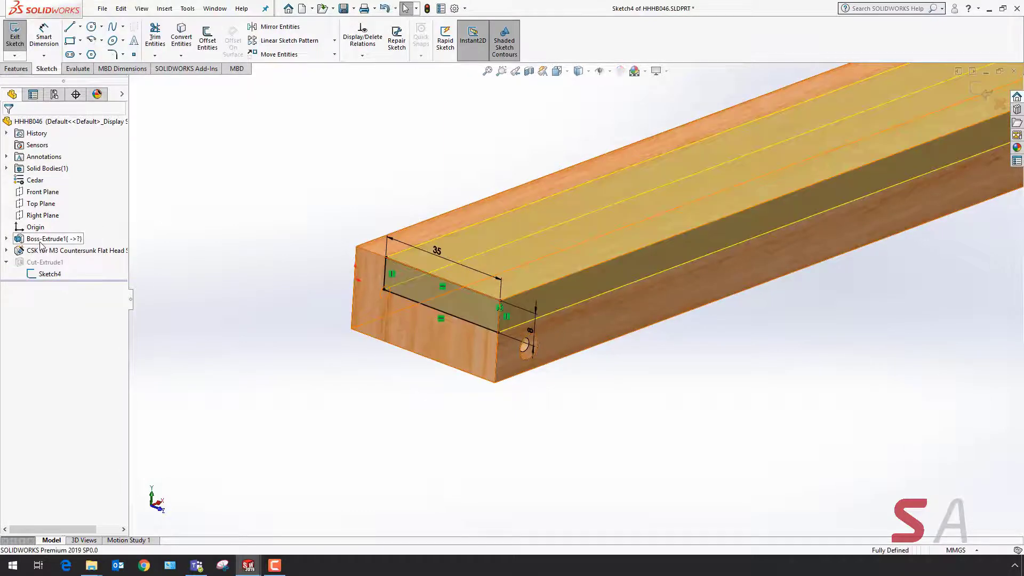
middle_drag(421, 386, 447, 354)
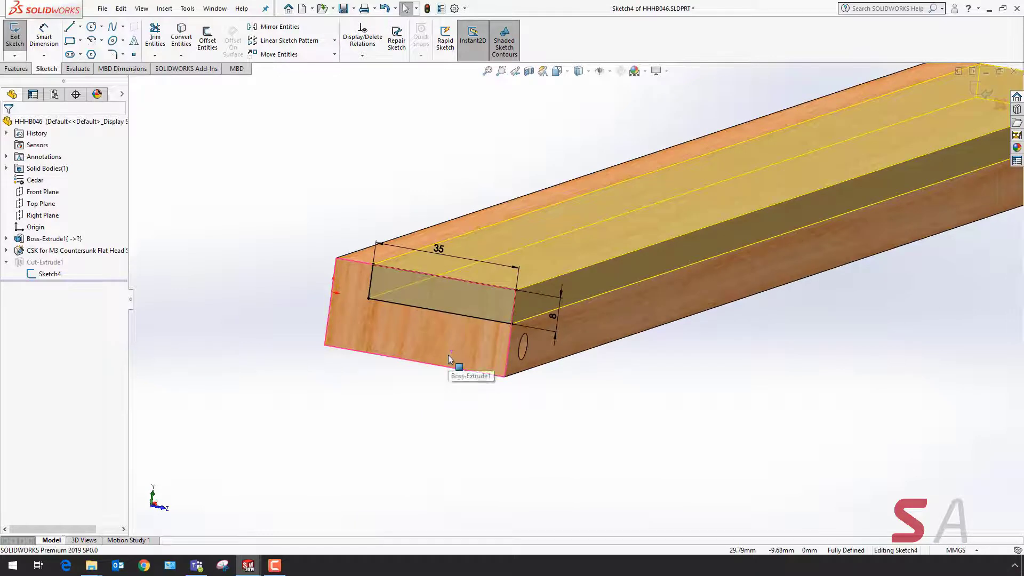
key(l)
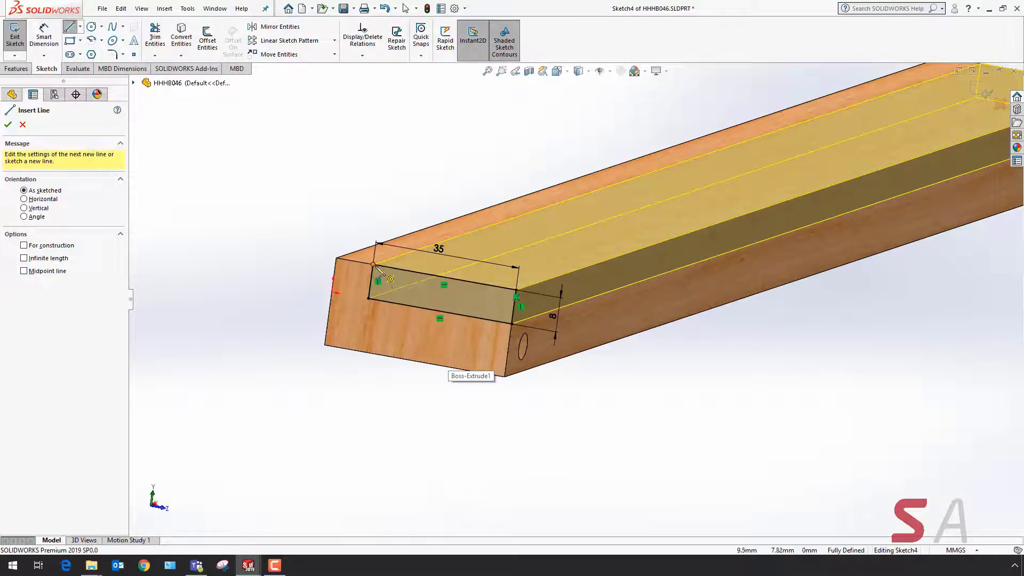
click(374, 264)
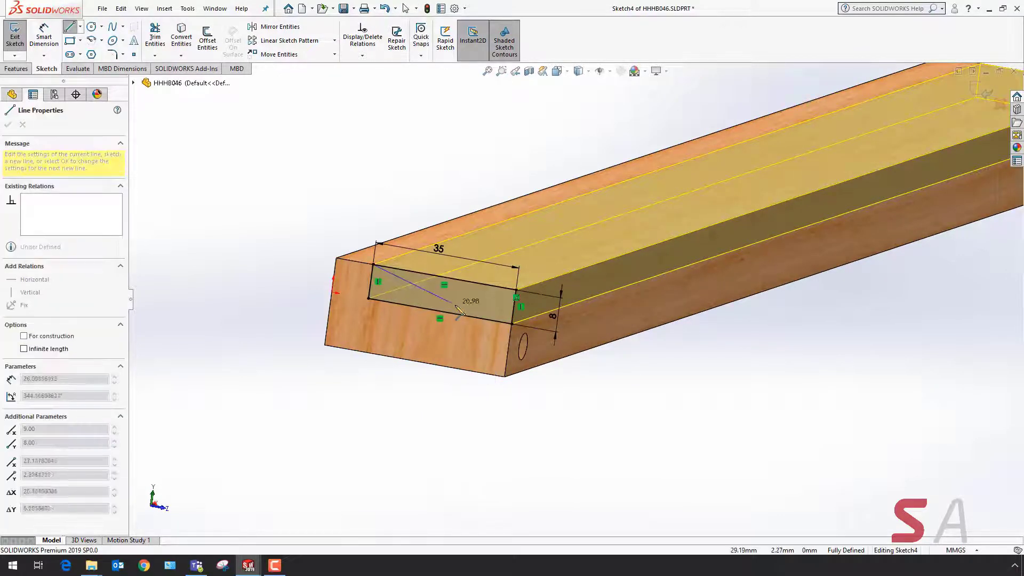
double_click(512, 324)
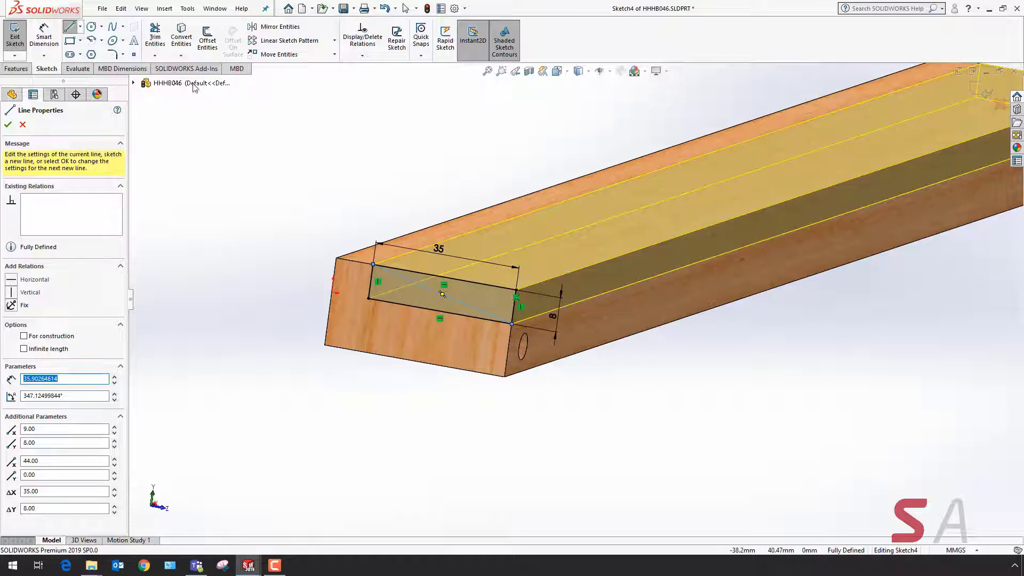
click(155, 40)
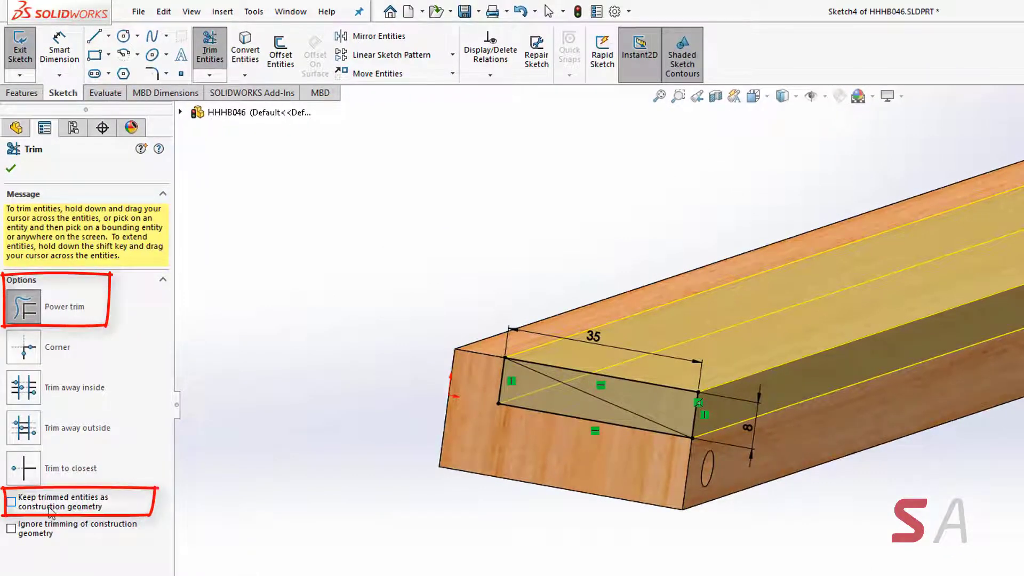
Power-trim the rectangle's left and bottom edges into construction lines, leaving a triangular profile.
click(11, 502)
mouse_move(460, 407)
mouse_down()
mouse_move(477, 392)
mouse_move(511, 391)
mouse_move(558, 427)
mouse_up()
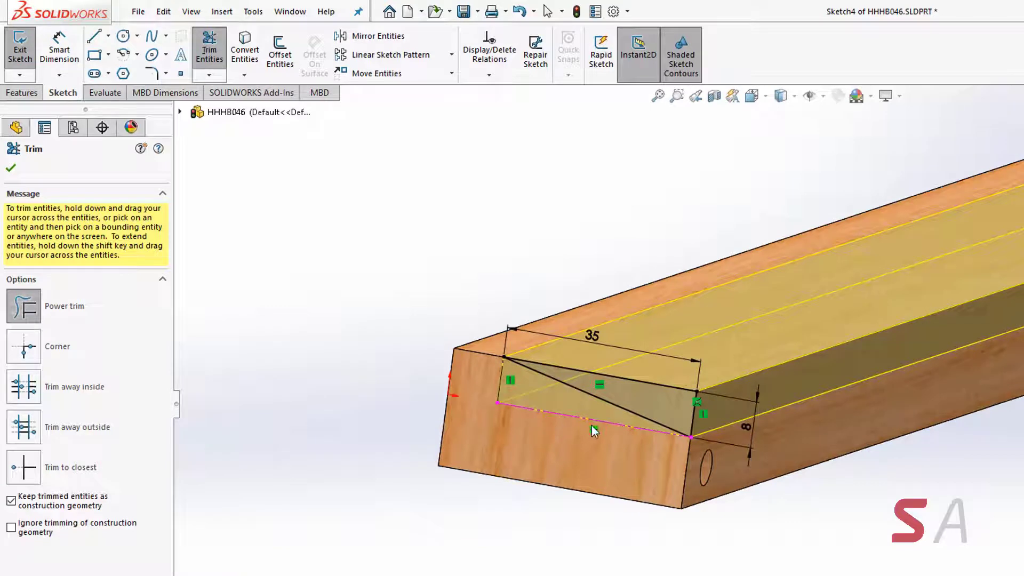
click(501, 386)
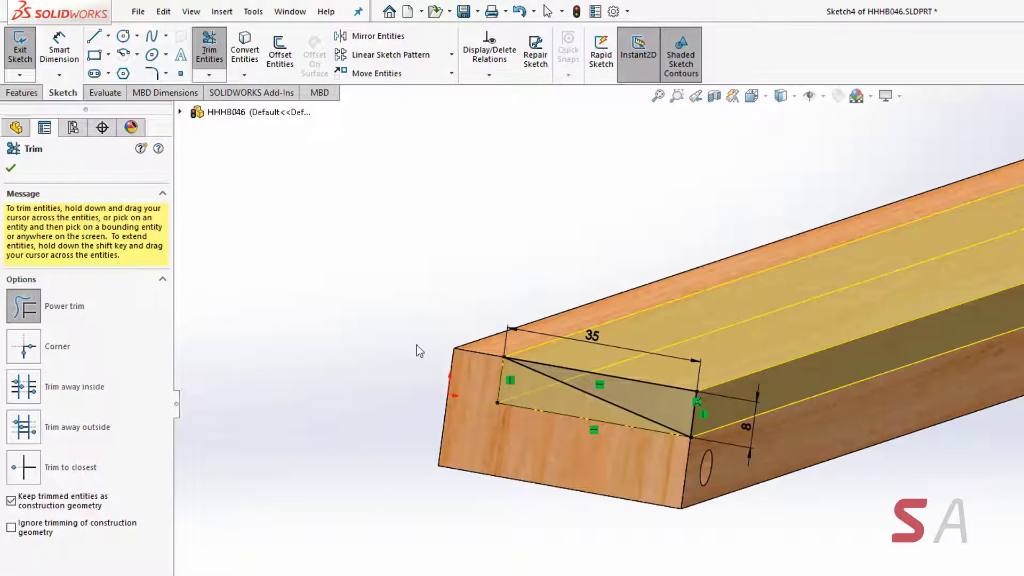
click(10, 171)
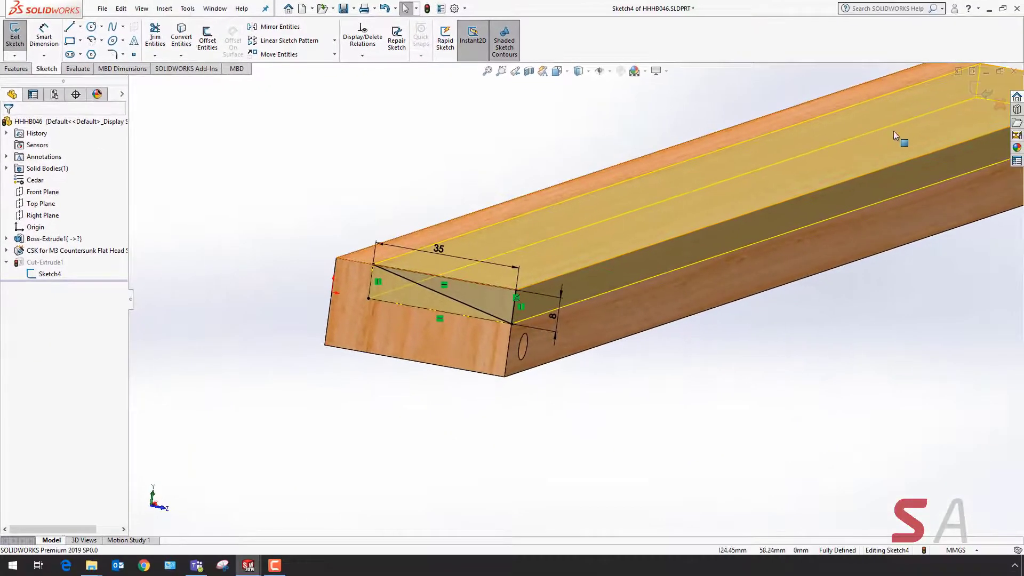
Exit Sketch4 so Cut-Extrude1 rebuilds as a sloped bevel along the board's top.
click(982, 96)
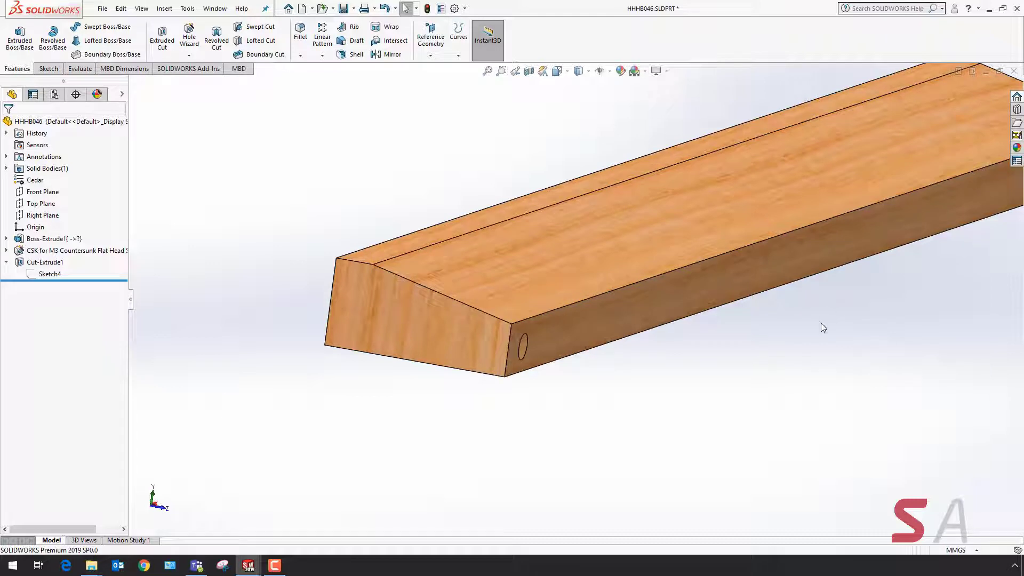
scroll(821, 327, up, 1)
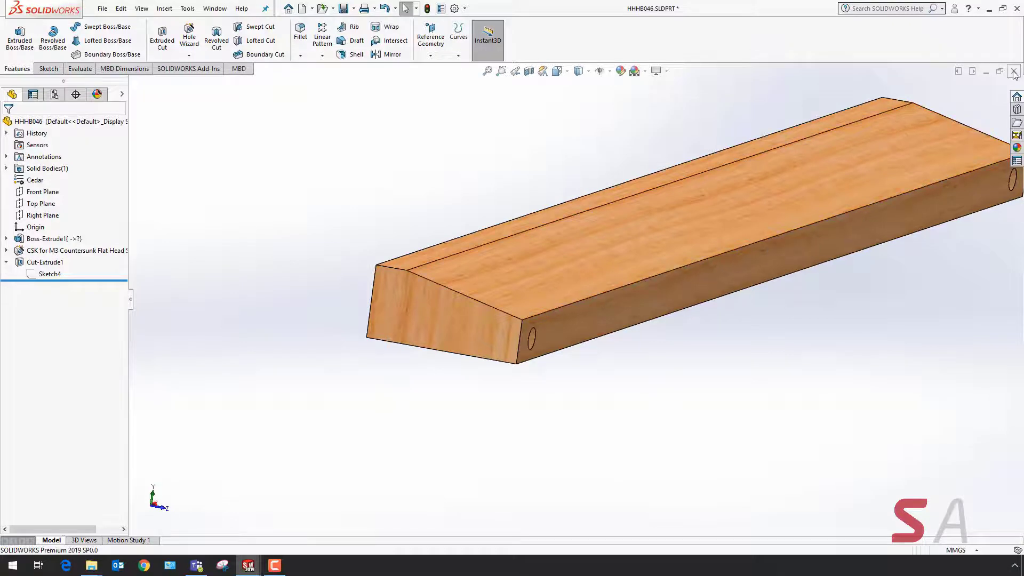
Close the part, rebuild the beehive assembly, and inspect the sloped landing board.
key(ctrl+w)
key(Escape)
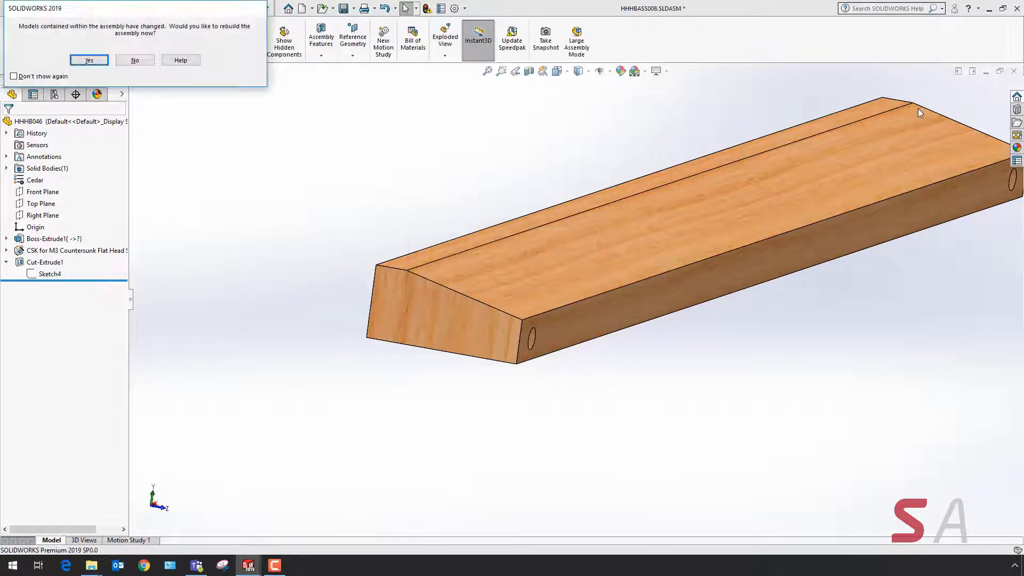
click(98, 61)
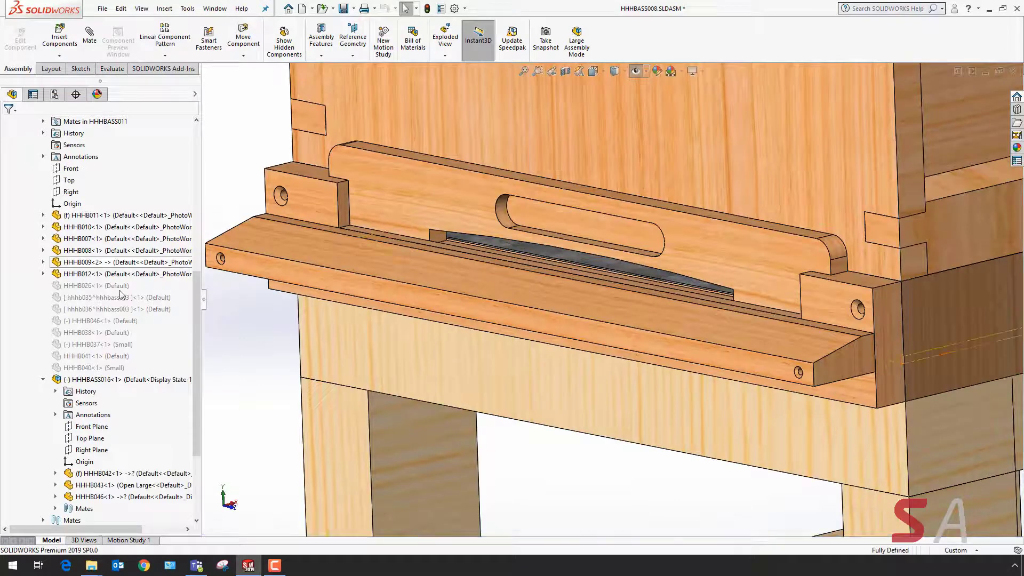
key(z)
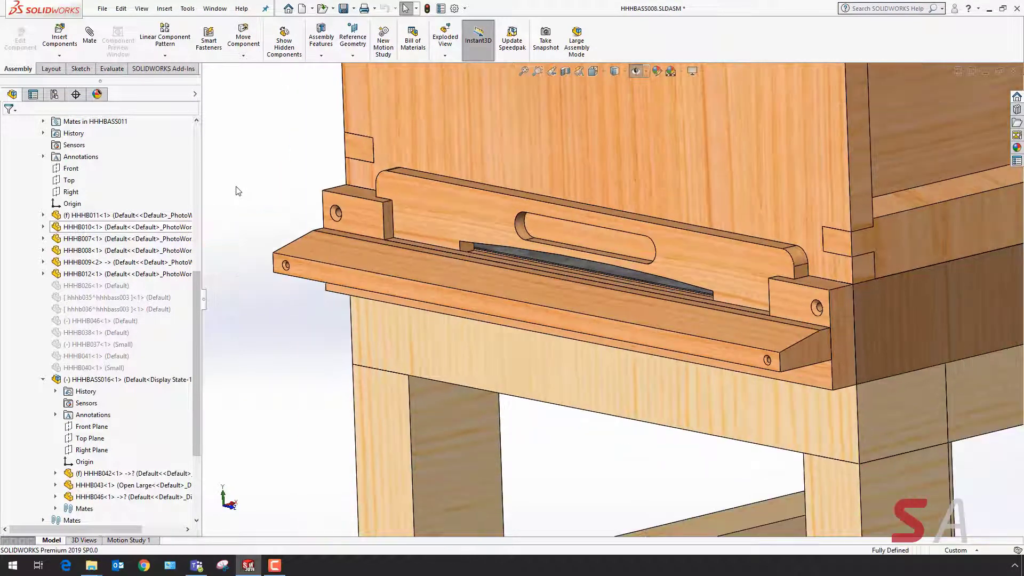
click(319, 248)
click(283, 227)
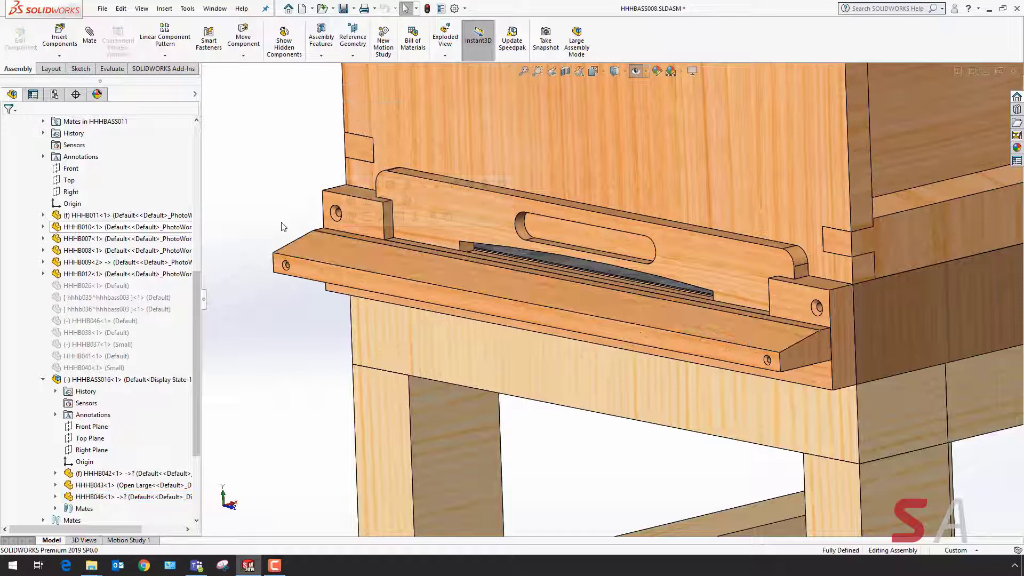
click(417, 213)
click(445, 151)
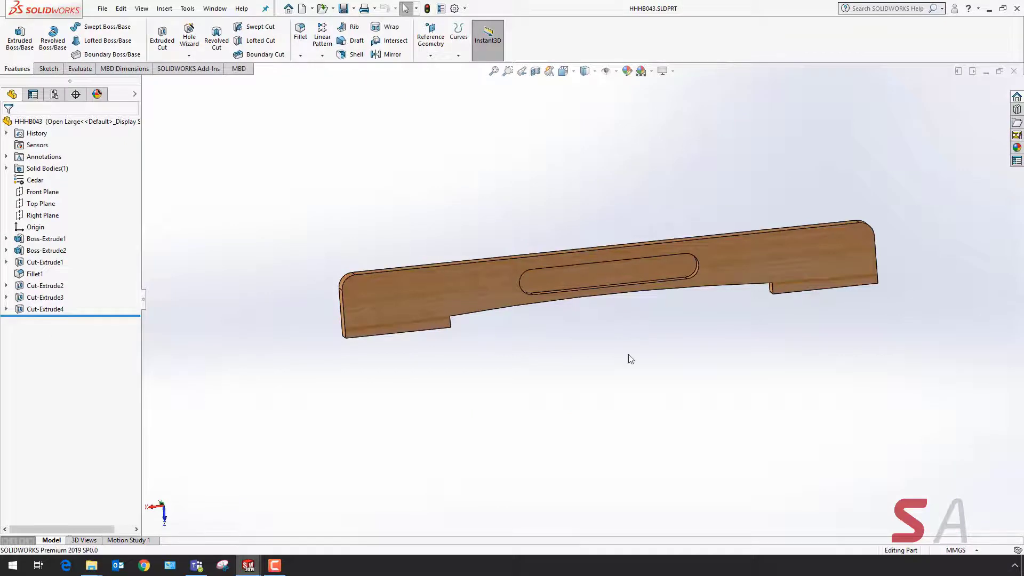
click(476, 312)
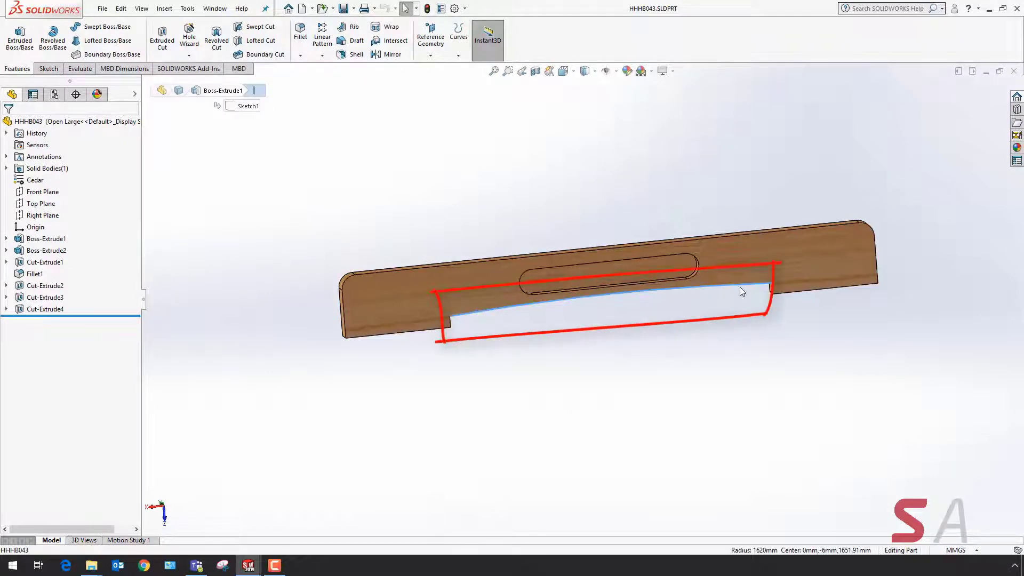
mouse_move(506, 324)
middle_down()
mouse_move(609, 322)
mouse_move(551, 326)
mouse_move(558, 345)
mouse_move(496, 326)
middle_up()
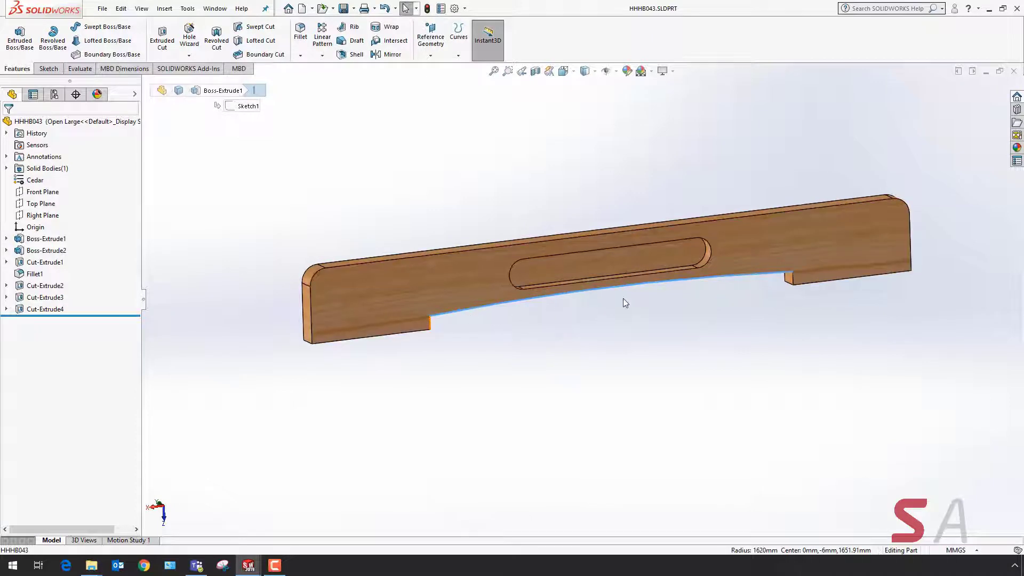
click(700, 358)
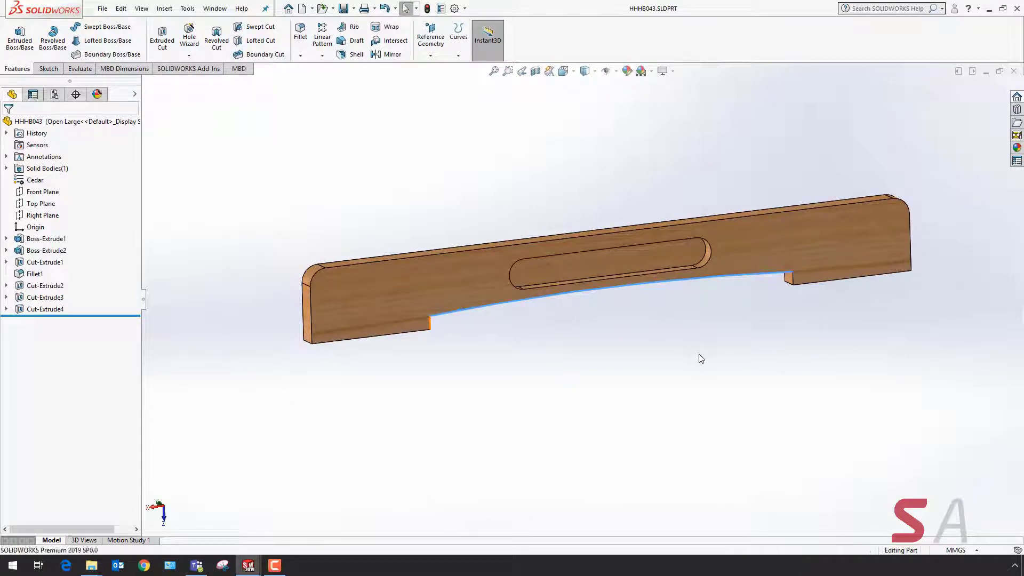
scroll(691, 353, down, 2)
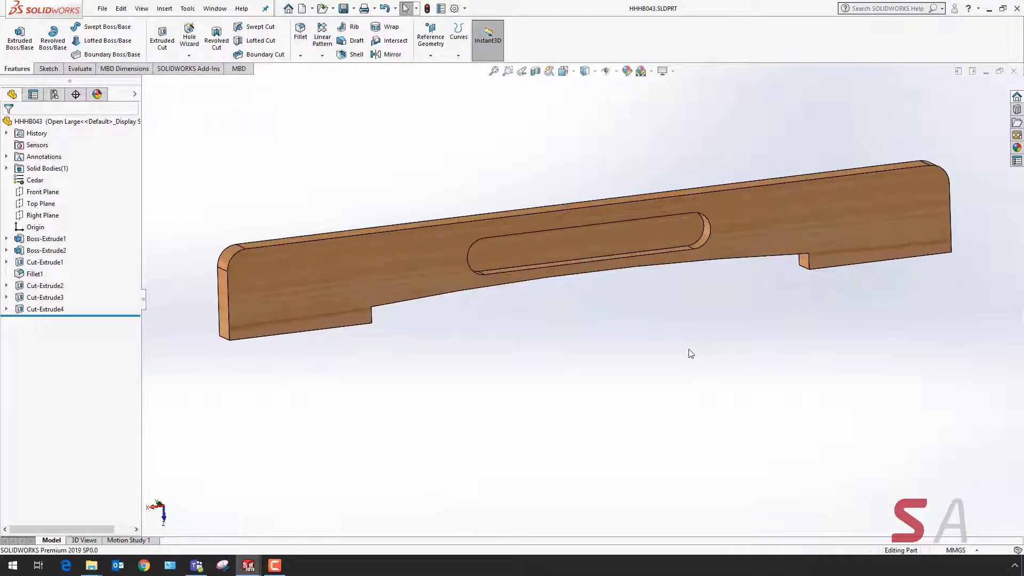
Edit Sketch4 of Cut-Extrude2 and check its R1620 arc radius.
click(52, 288)
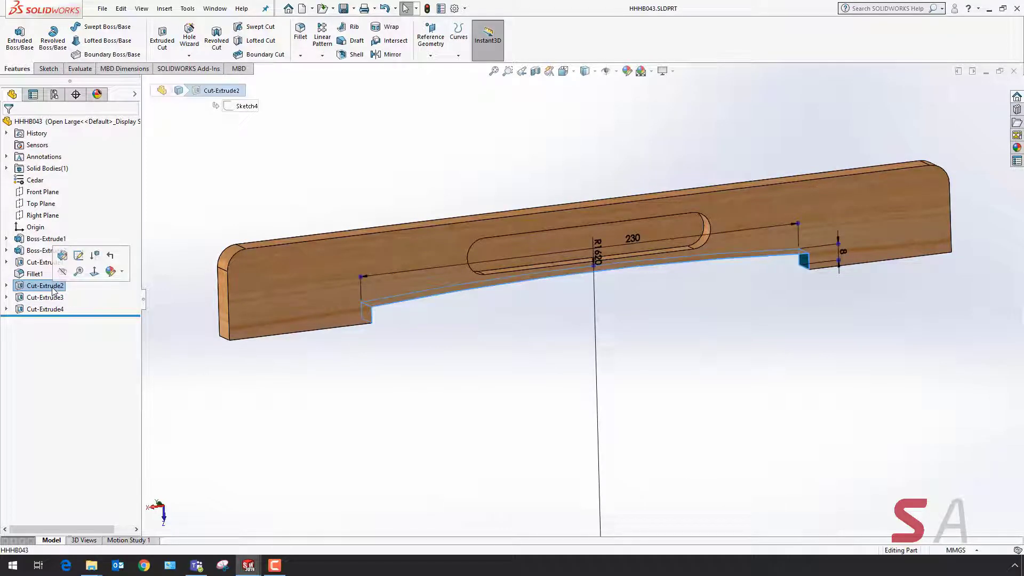
click(6, 285)
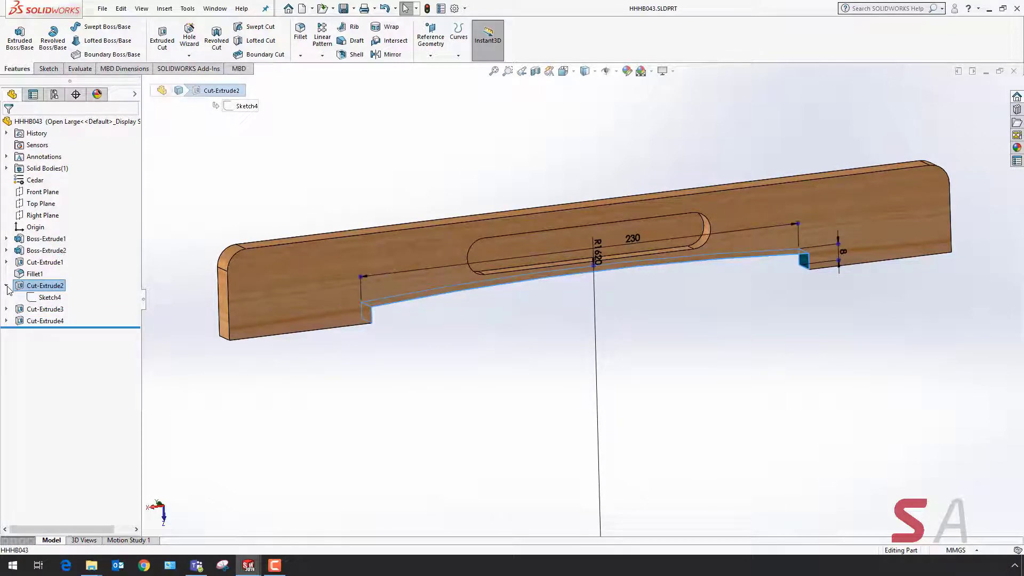
click(39, 298)
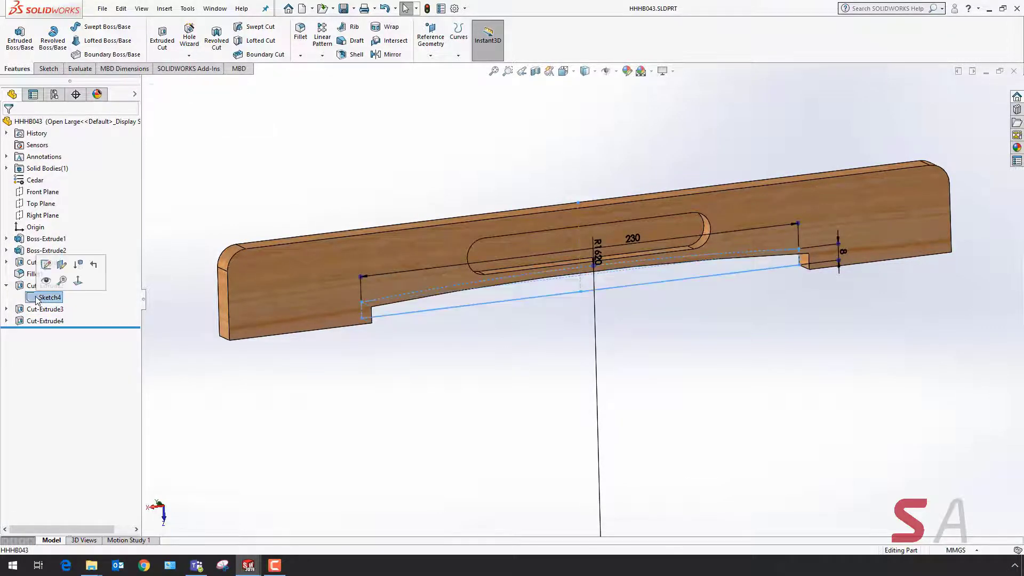
click(46, 265)
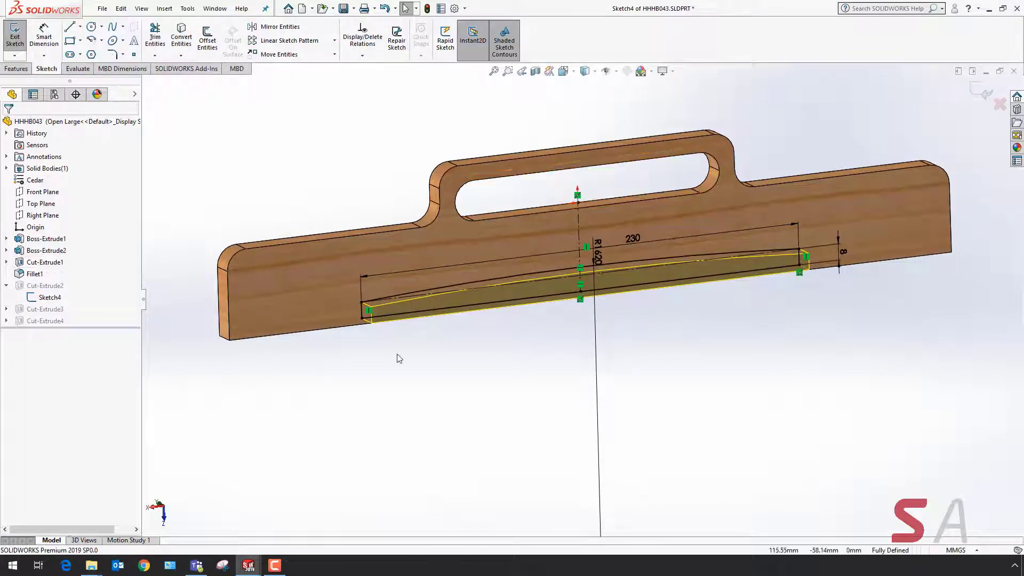
middle_drag(532, 370, 510, 343)
scroll(591, 270, down, 2)
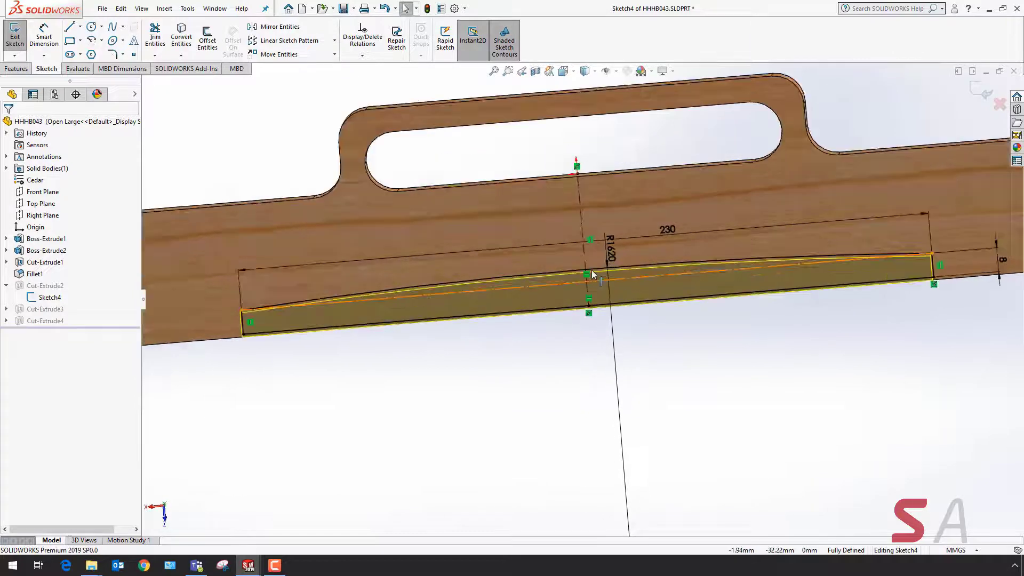
scroll(581, 266, down, 2)
click(559, 274)
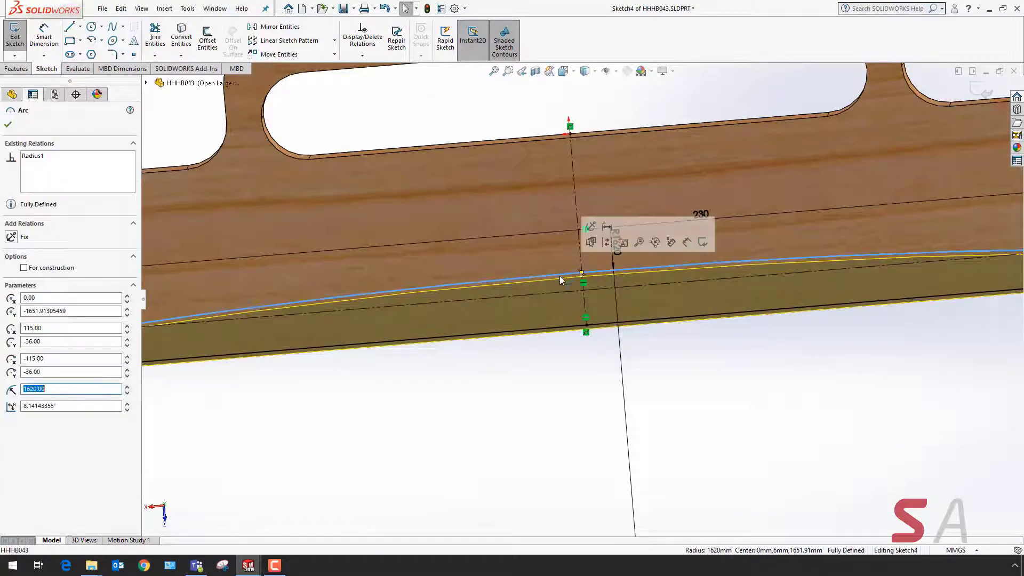
click(533, 370)
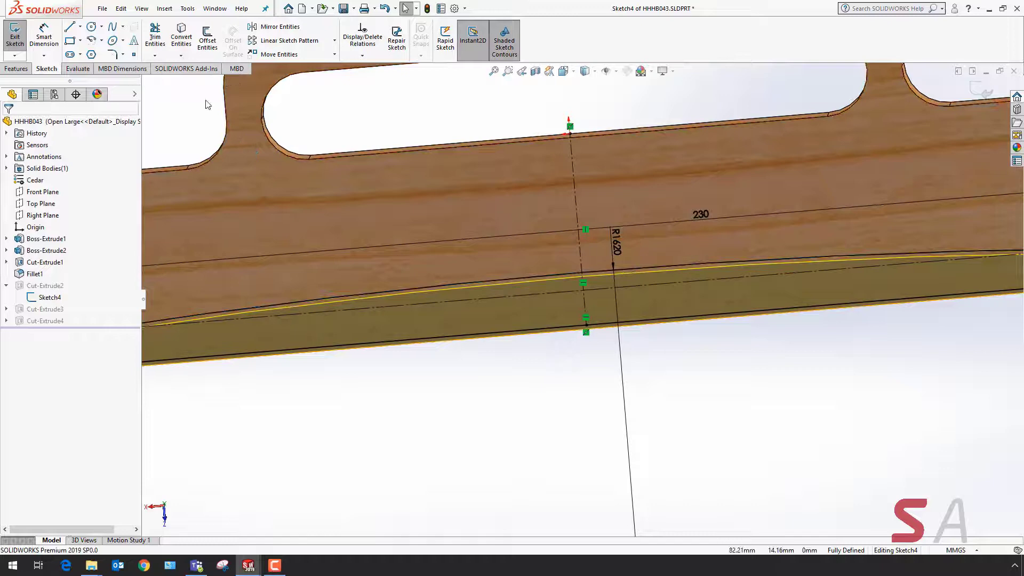
Power-trim away the R1620 arc, ignoring construction geometry so the centreline stays.
click(154, 34)
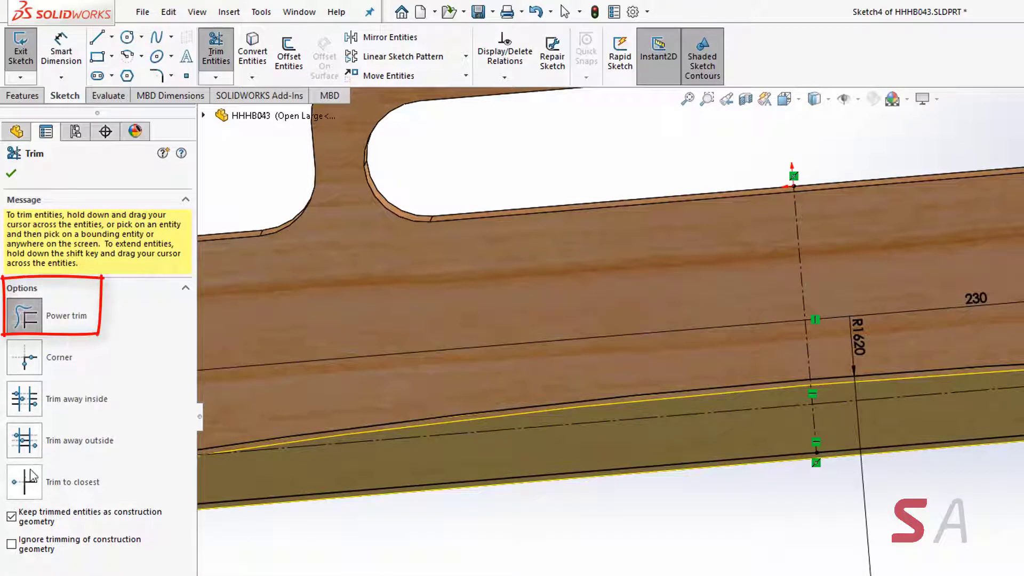
click(12, 544)
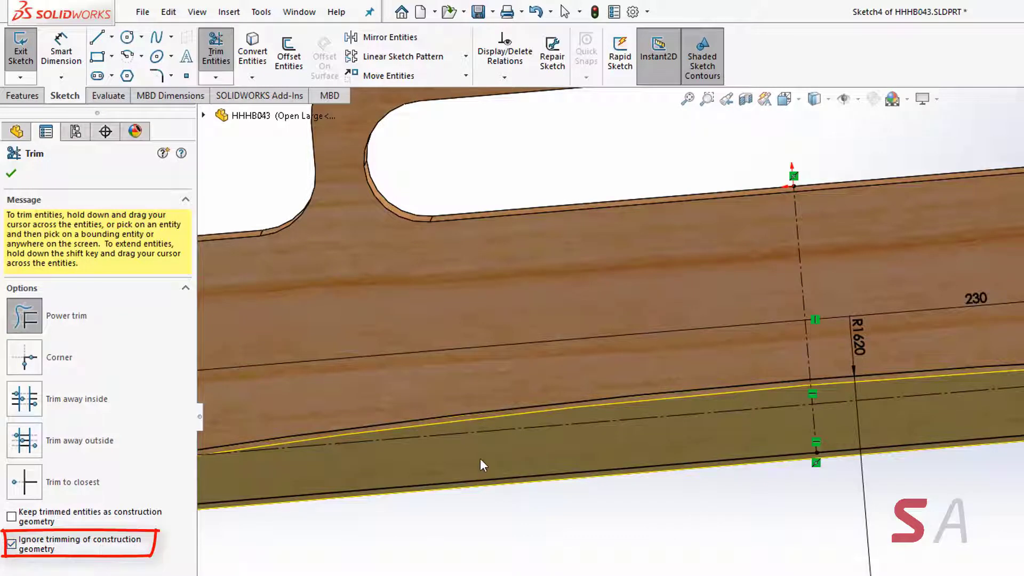
mouse_move(750, 369)
mouse_down()
mouse_move(856, 393)
mouse_move(894, 357)
mouse_up()
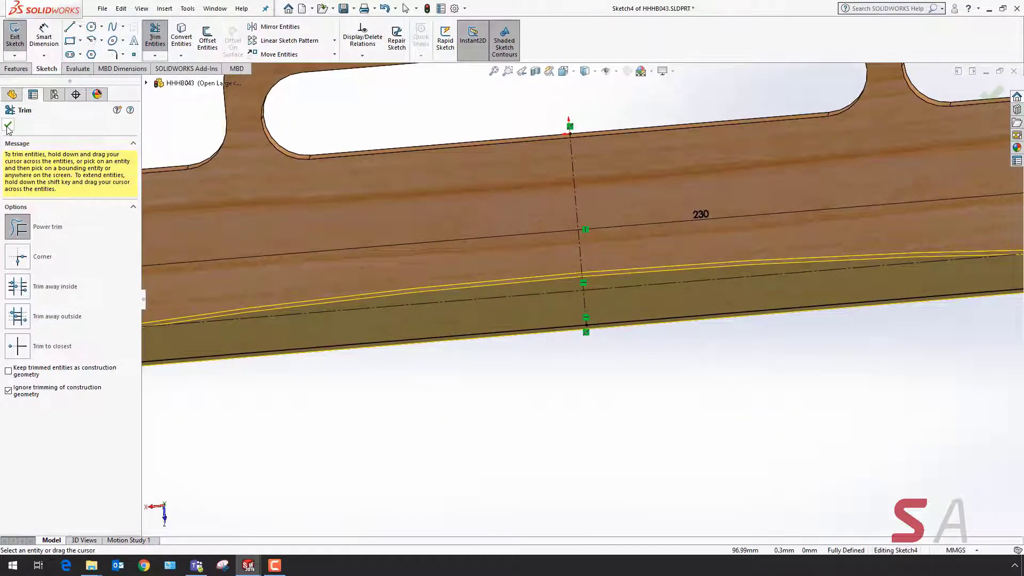
Make the 230 mm centreline a solid sketch line and exit to flatten the cutout.
click(8, 127)
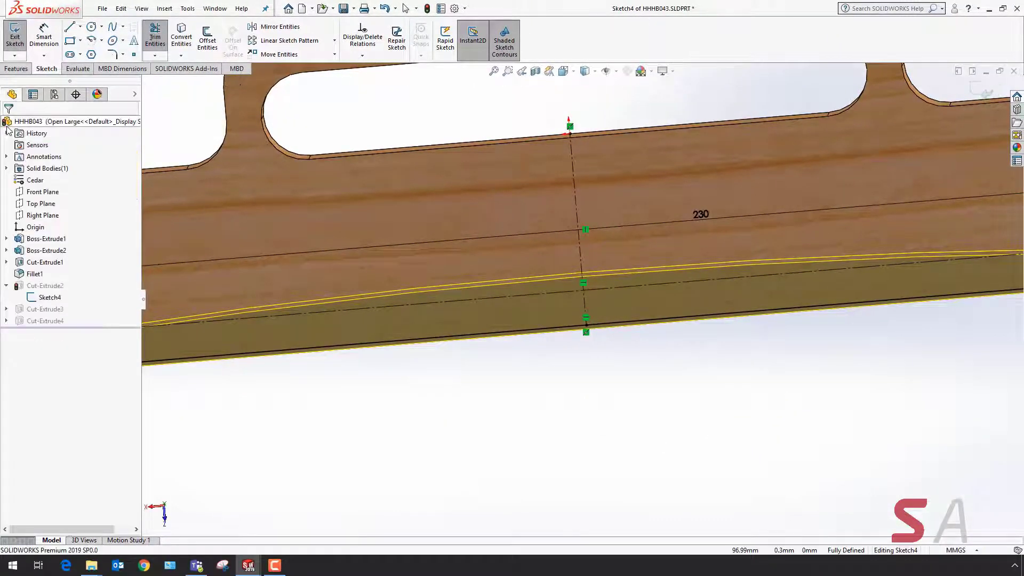
click(492, 302)
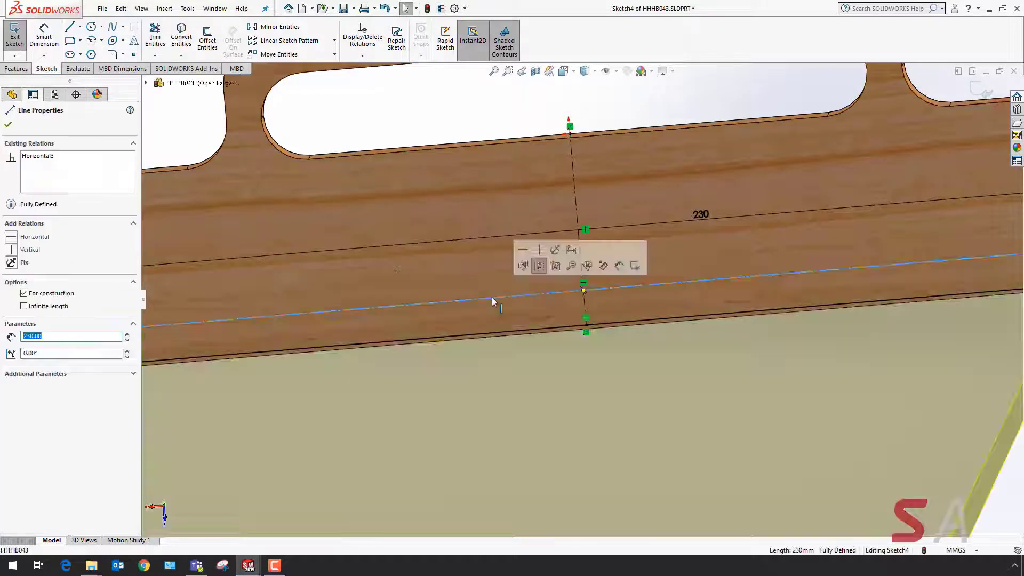
click(538, 269)
scroll(538, 268, up, 6)
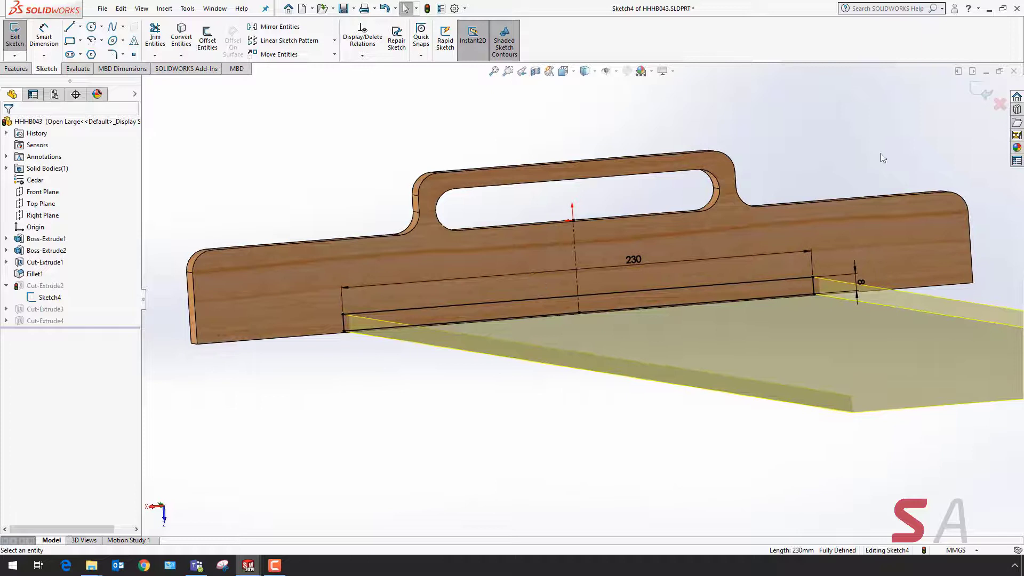
click(980, 91)
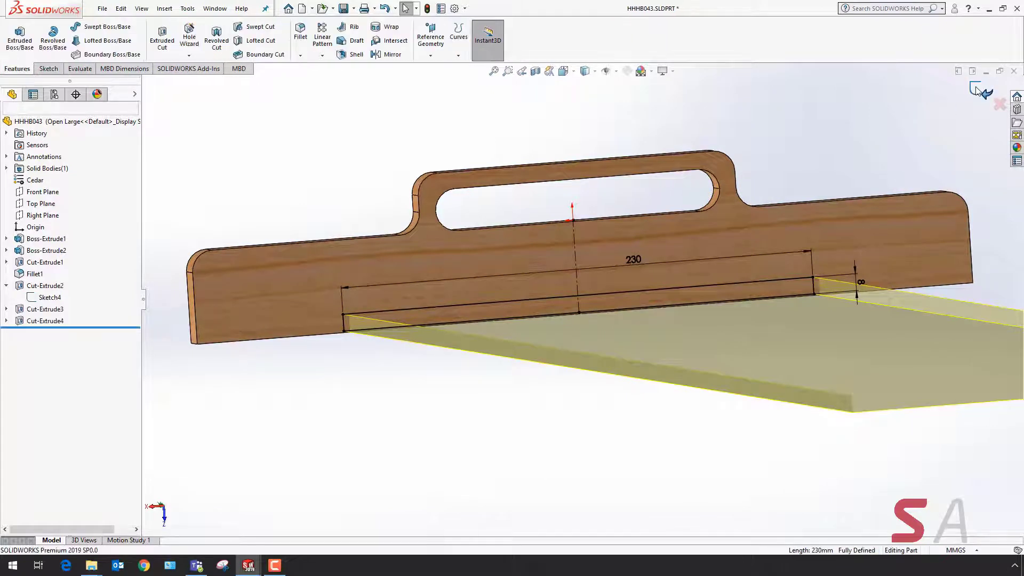
middle_drag(752, 119, 757, 149)
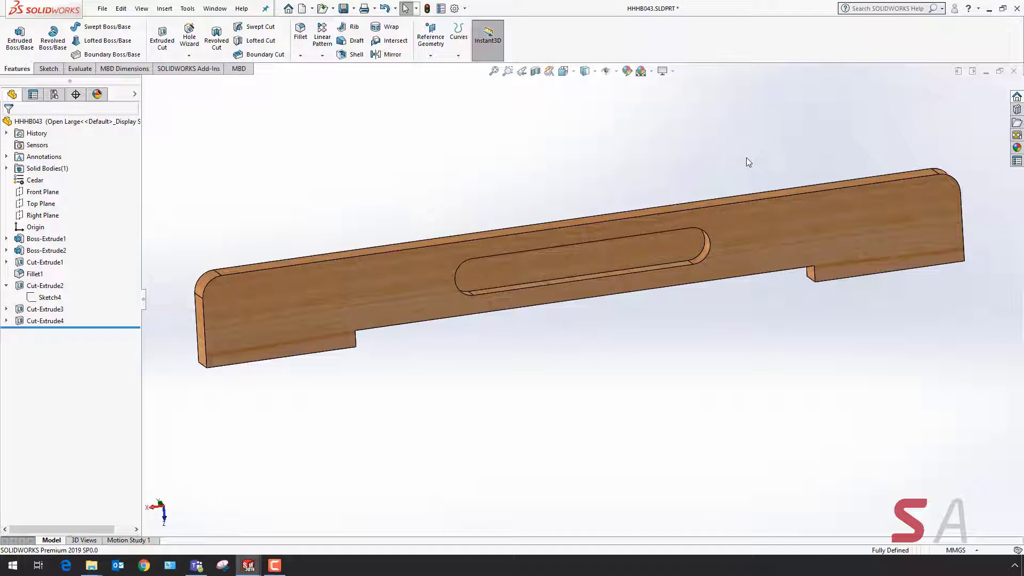
Save and close the entrance reducer part, then rebuild the beehive assembly.
click(344, 9)
click(1014, 71)
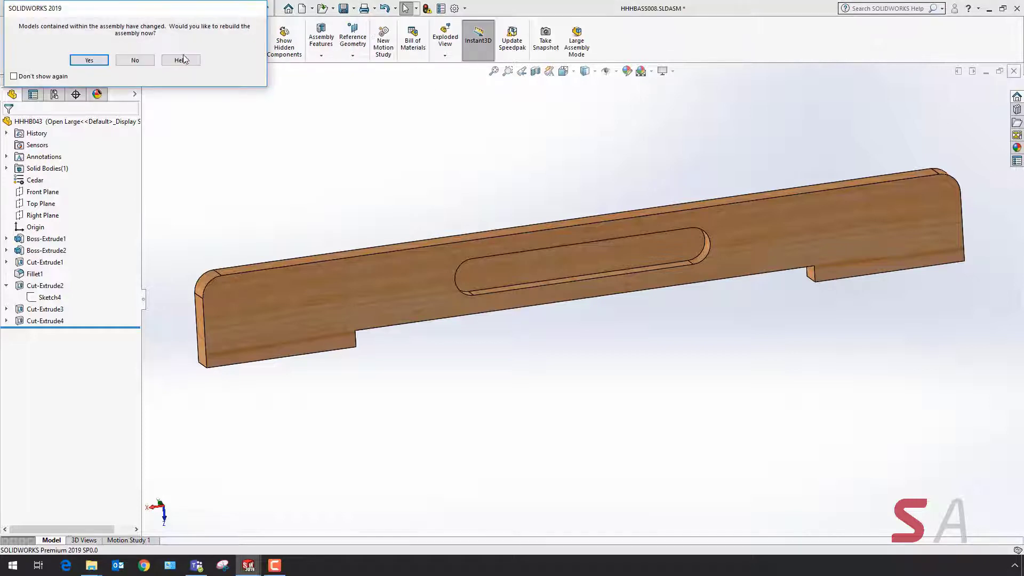
click(96, 59)
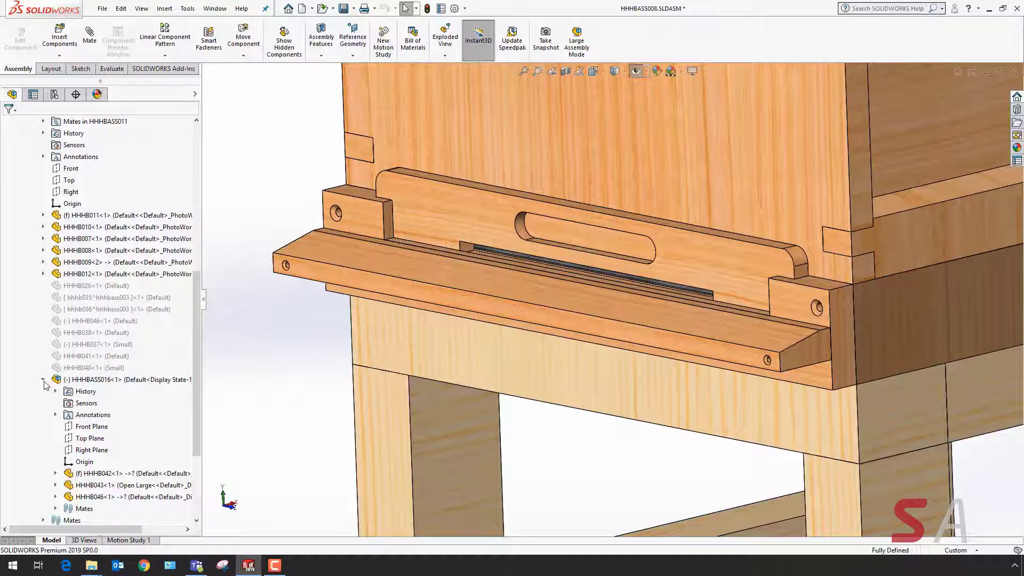
Inspect the landing board and flat entrance cut faces, then fit the whole hive in view.
drag(203, 299, 111, 300)
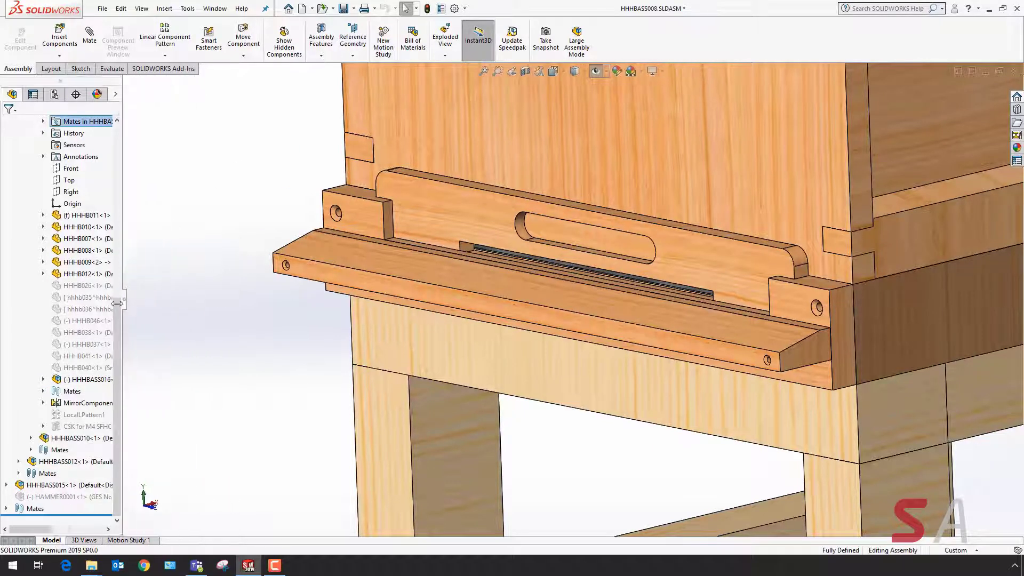
click(325, 247)
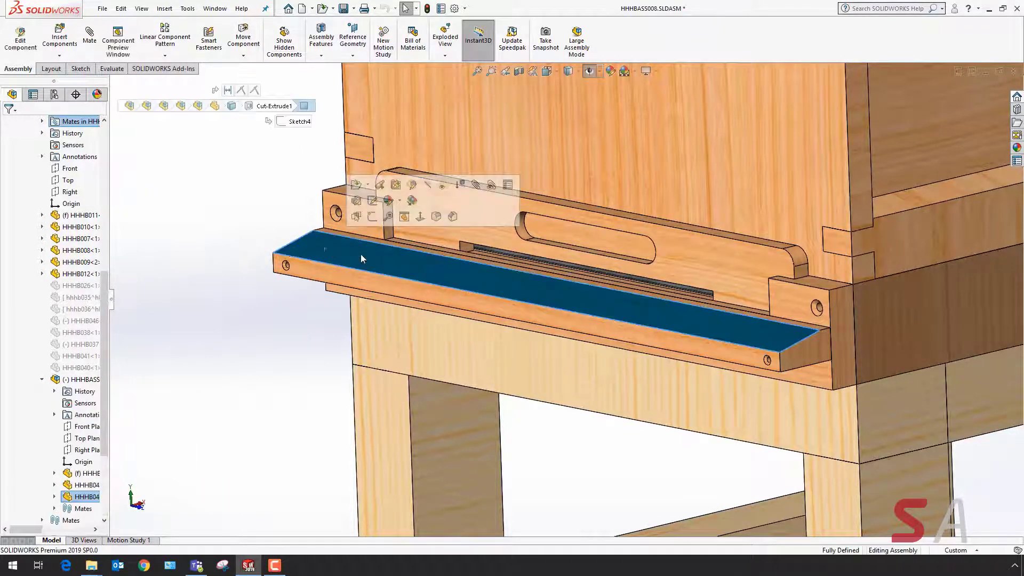
scroll(513, 280, down, 5)
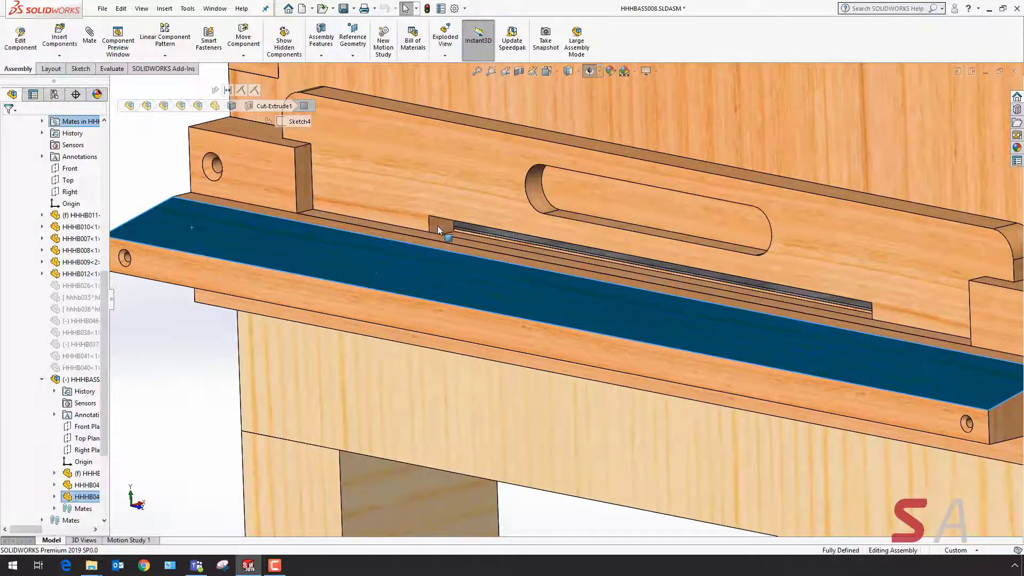
click(438, 225)
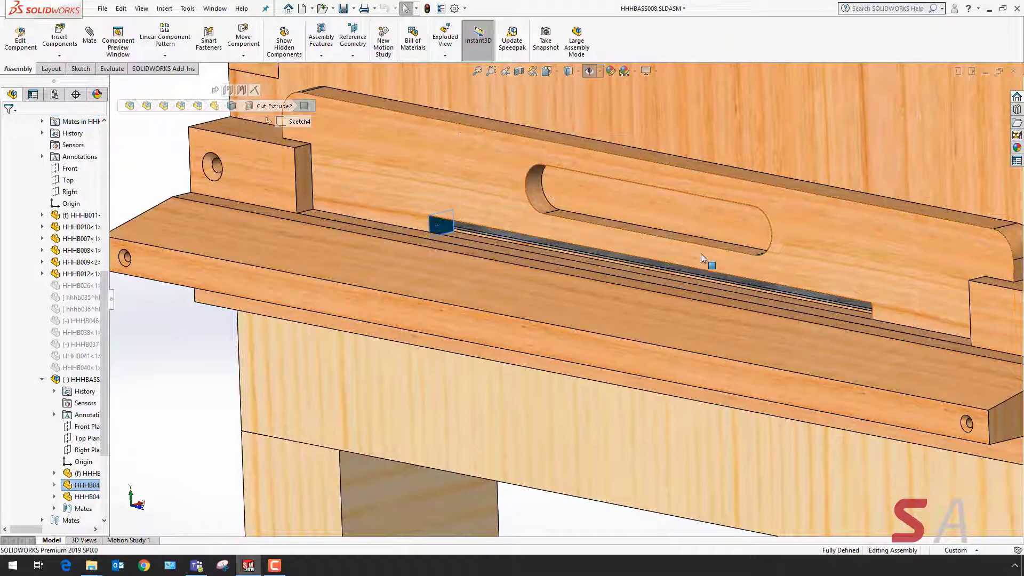
scroll(299, 187, up, 1)
click(130, 155)
key(z)
key(z)
key(z)
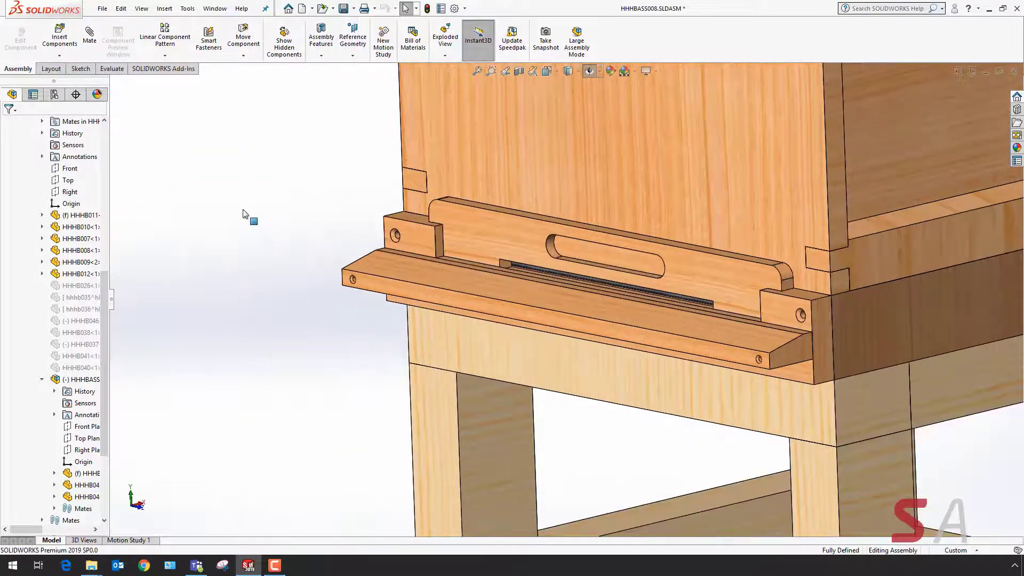
key(z)
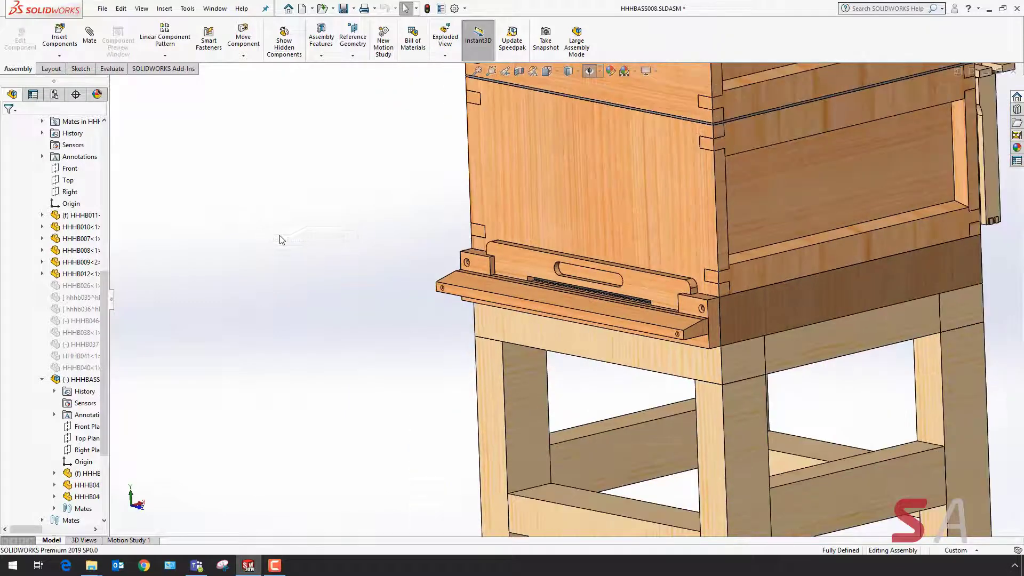
key(f)
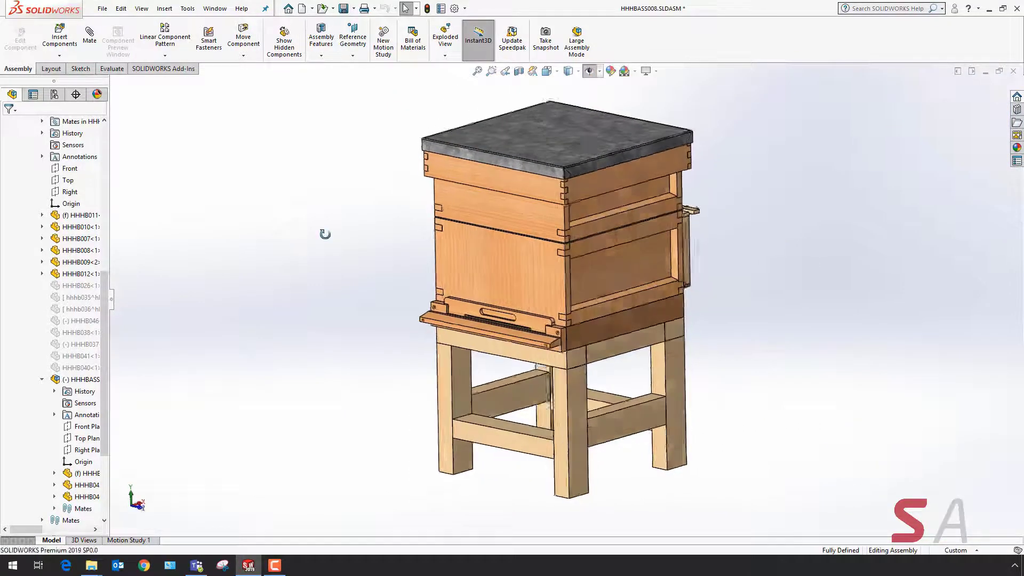